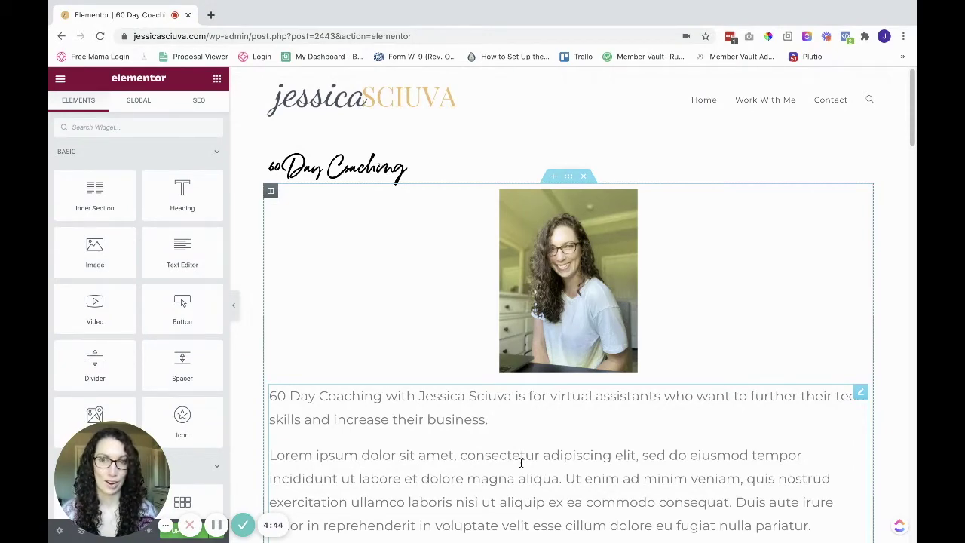
Look over the coaching page from its introductory sentence down to the final paragraphs
scroll(433, 439, "down", 10)
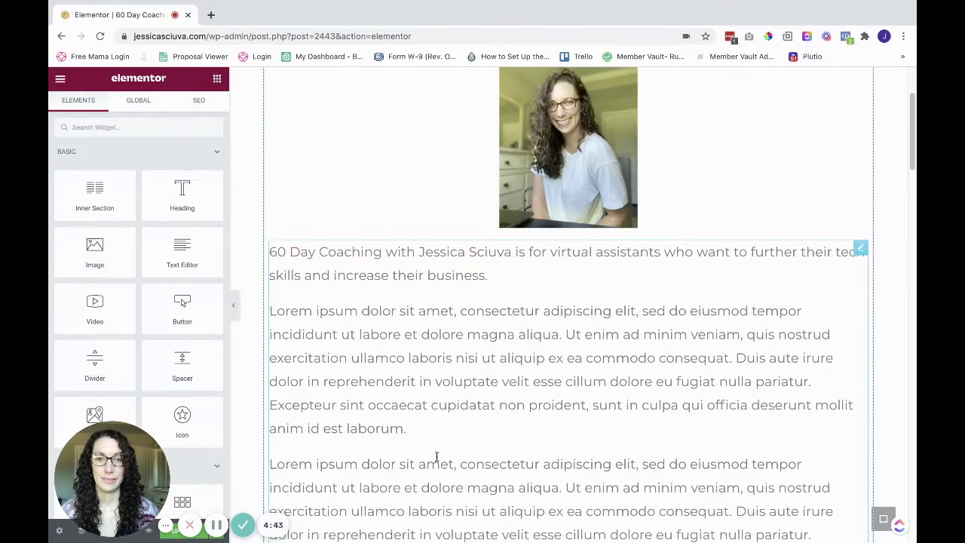
scroll(436, 468, "down", 10)
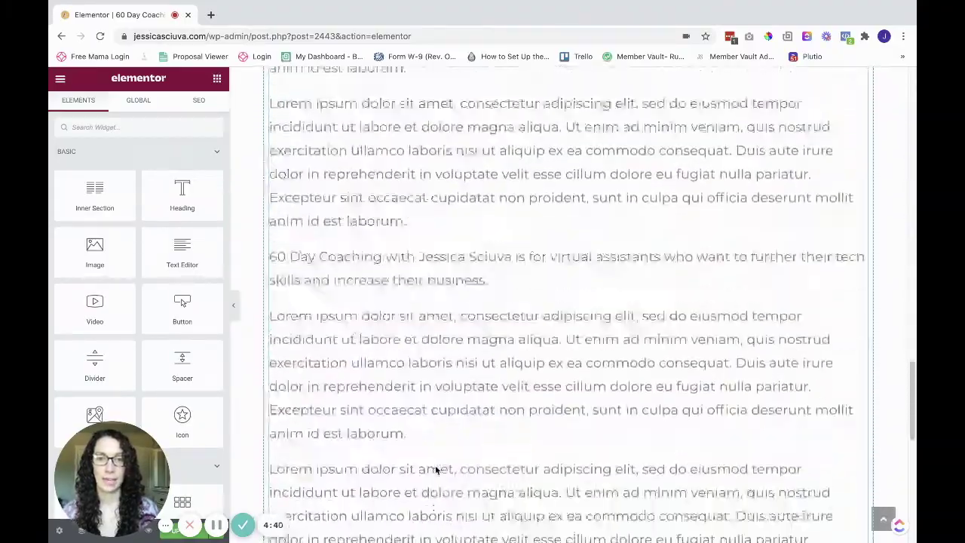
scroll(434, 472, "up", 10)
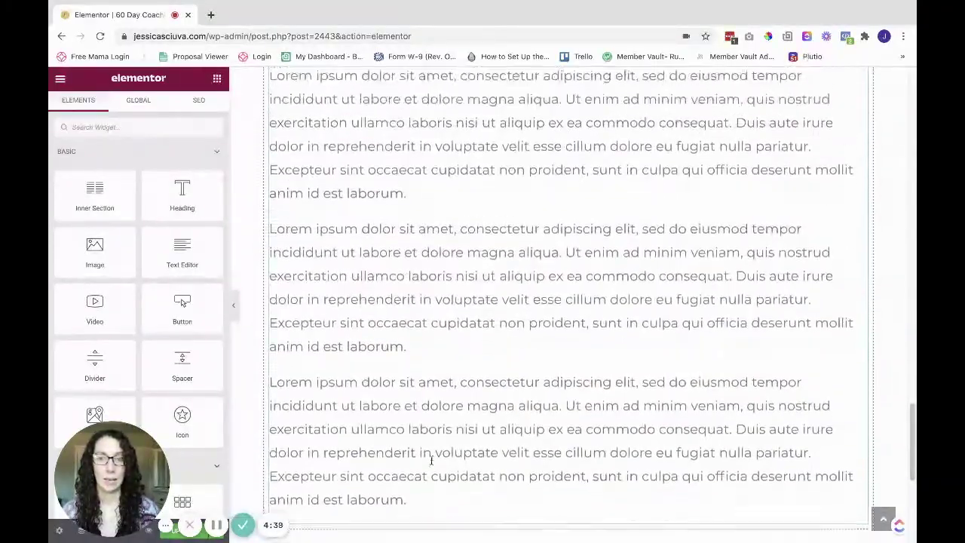
scroll(433, 441, "up", 5)
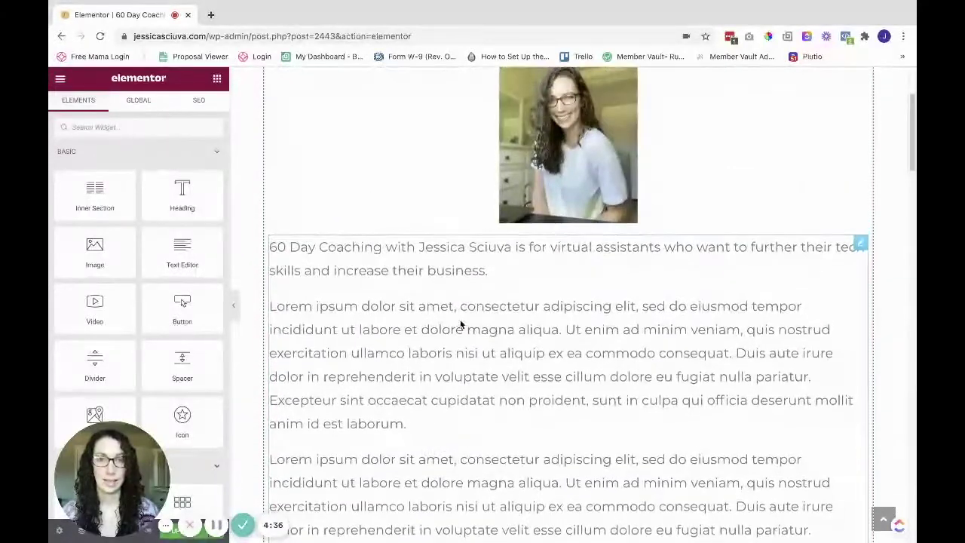
left_click(489, 272)
left_click_drag(492, 271, 264, 249)
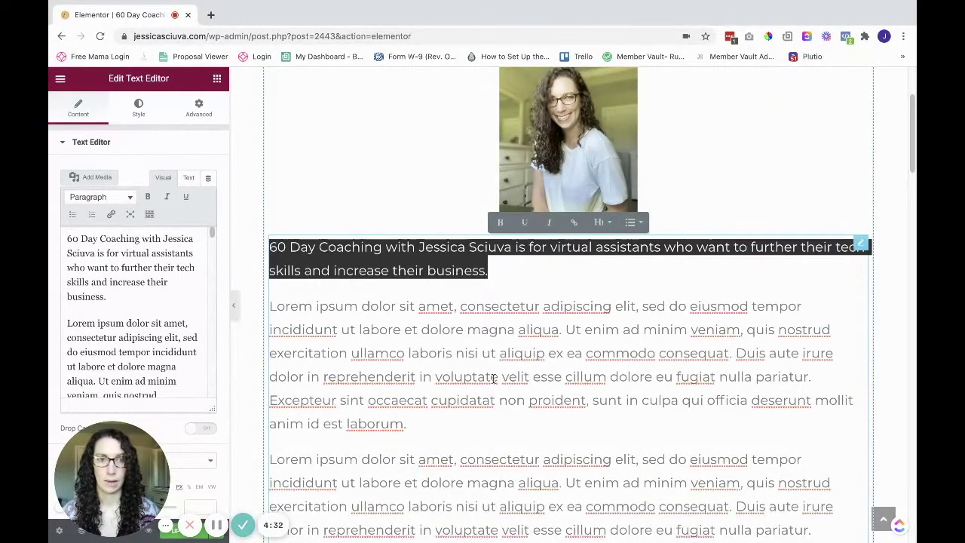
Add a single-column section below the page's long text block and place a Testimonial widget in it
scroll(493, 385, "down", 2)
scroll(494, 386, "down", 10)
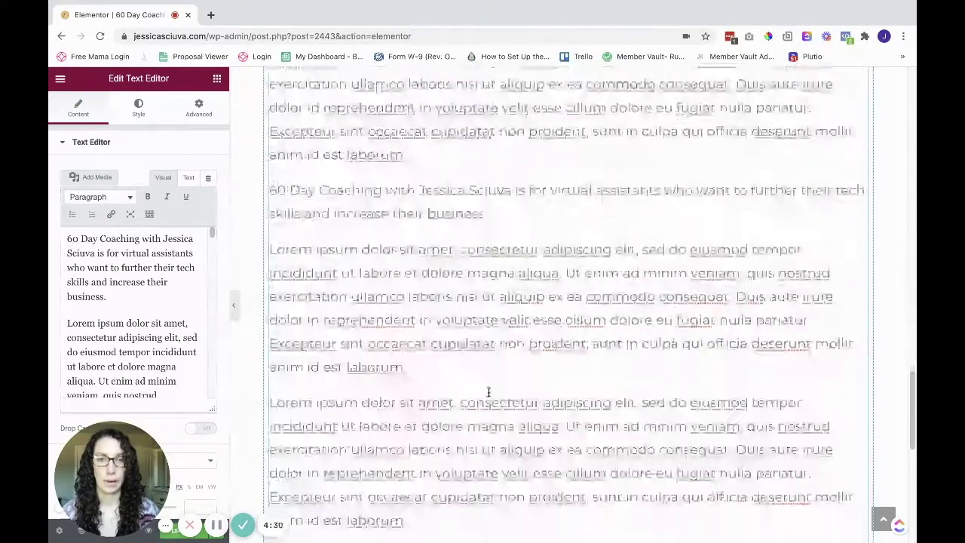
left_click(553, 257)
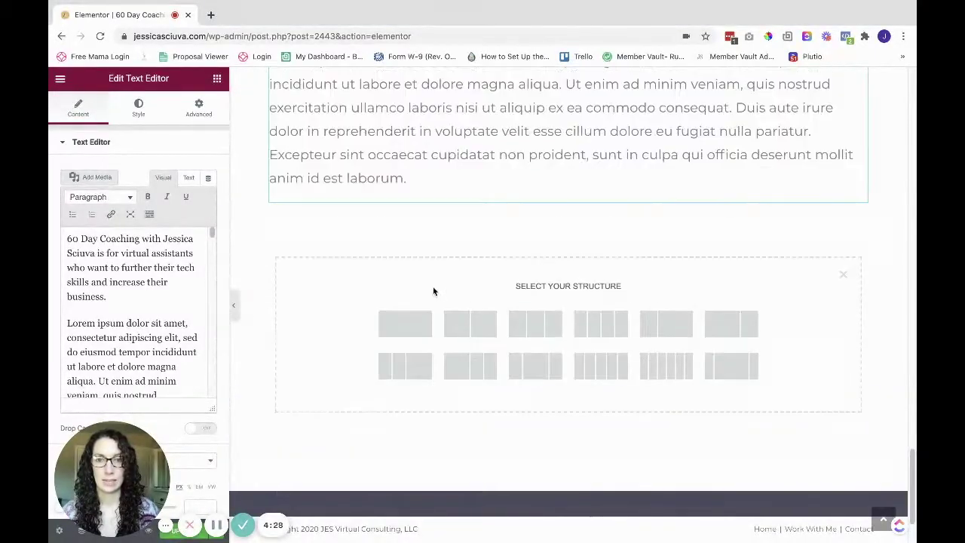
left_click(405, 323)
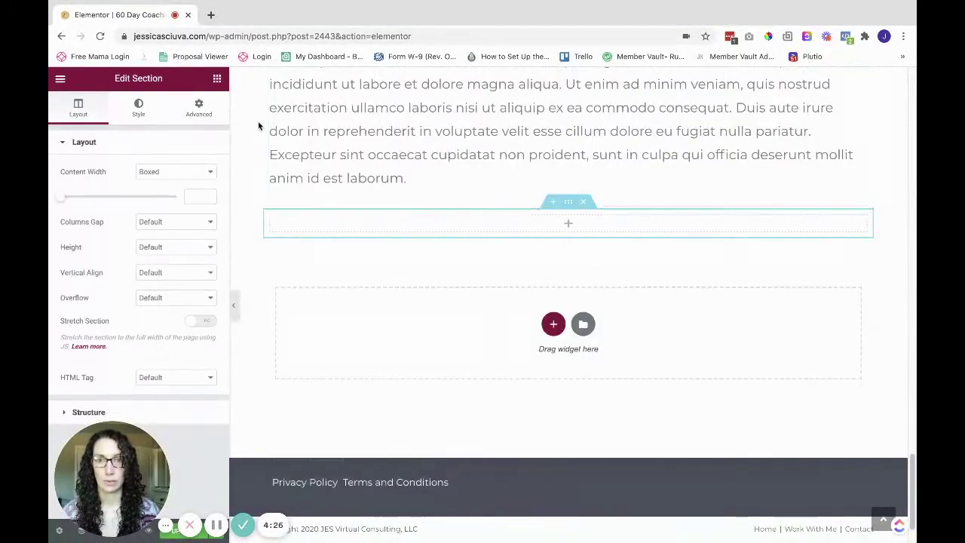
left_click(569, 223)
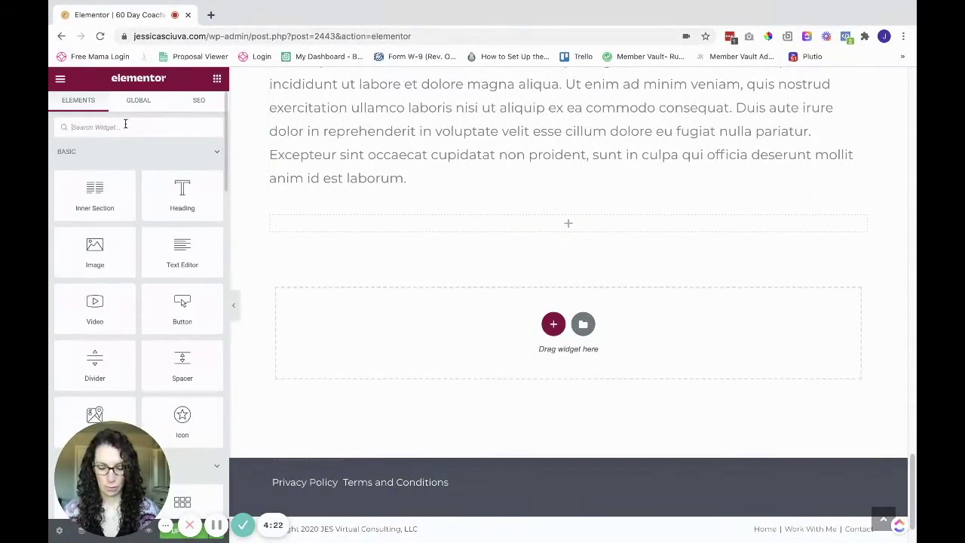
type("test")
left_click_drag(95, 178, 553, 227)
Insert the line "View my client testimonials here." as a new paragraph below the introductory sentence
scroll(500, 218, "up", 15)
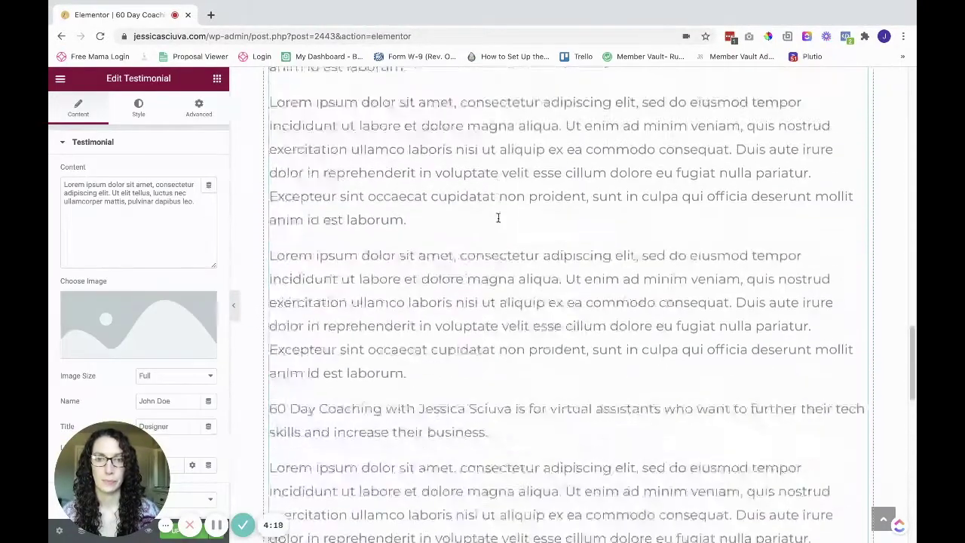
scroll(502, 234, "down", 3)
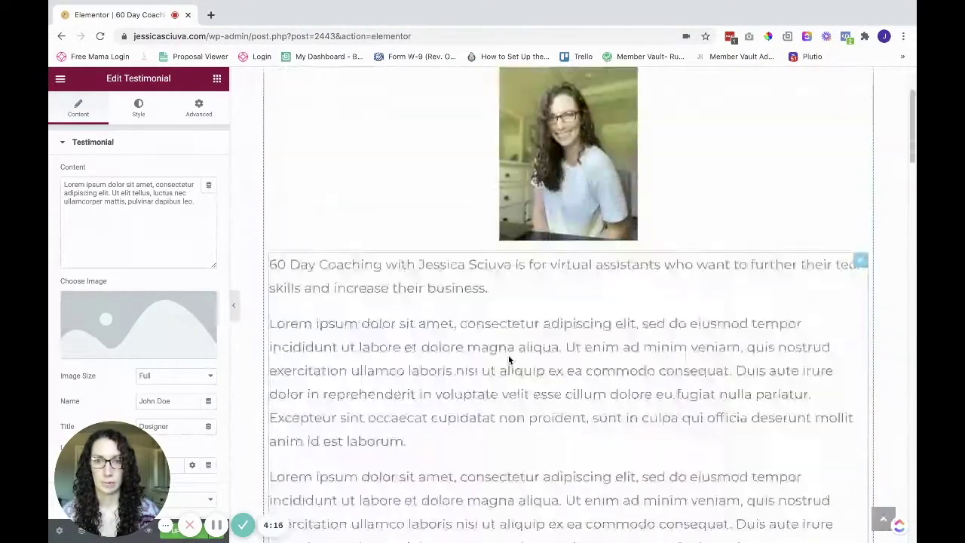
left_click(498, 226)
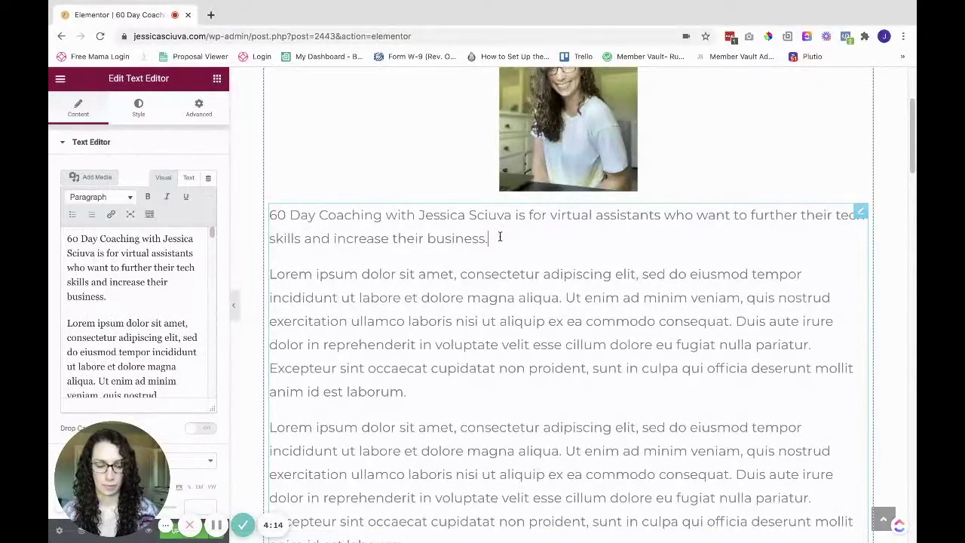
key("Return")
type("View m")
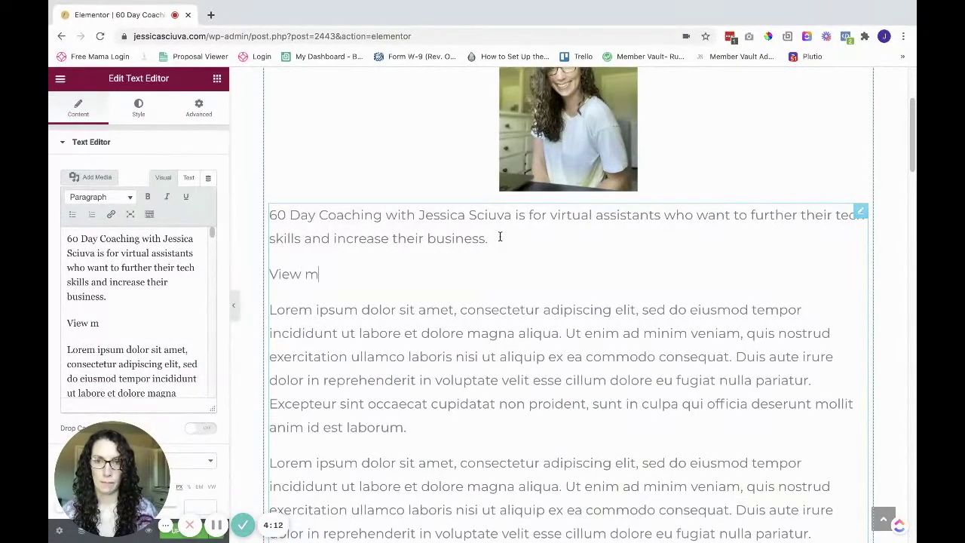
type("y client te")
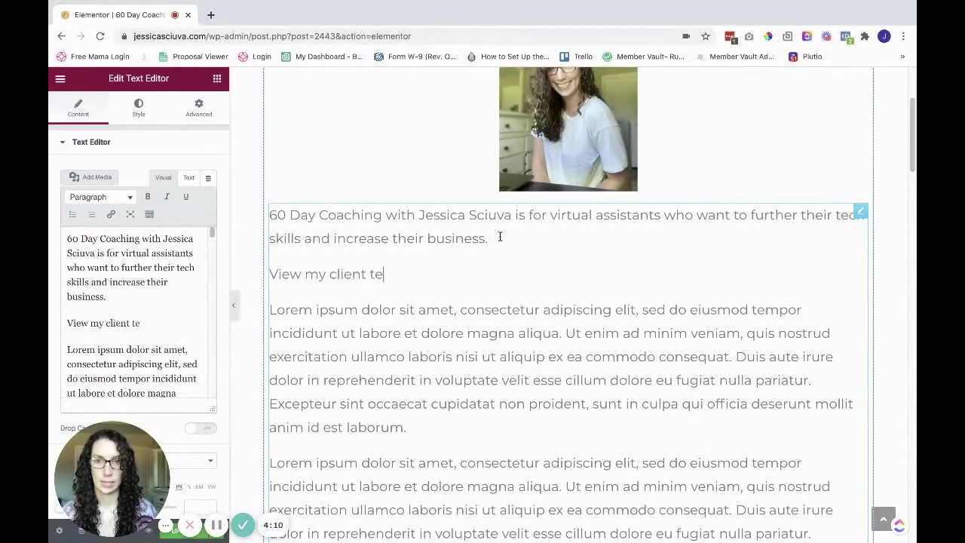
type("stimonai")
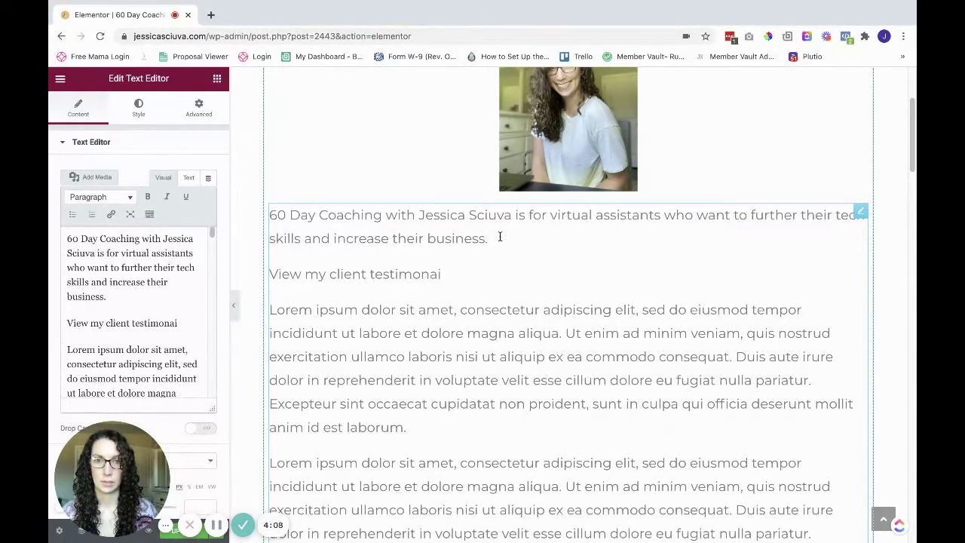
key("BackSpace")
key("BackSpace")
type("ials here.")
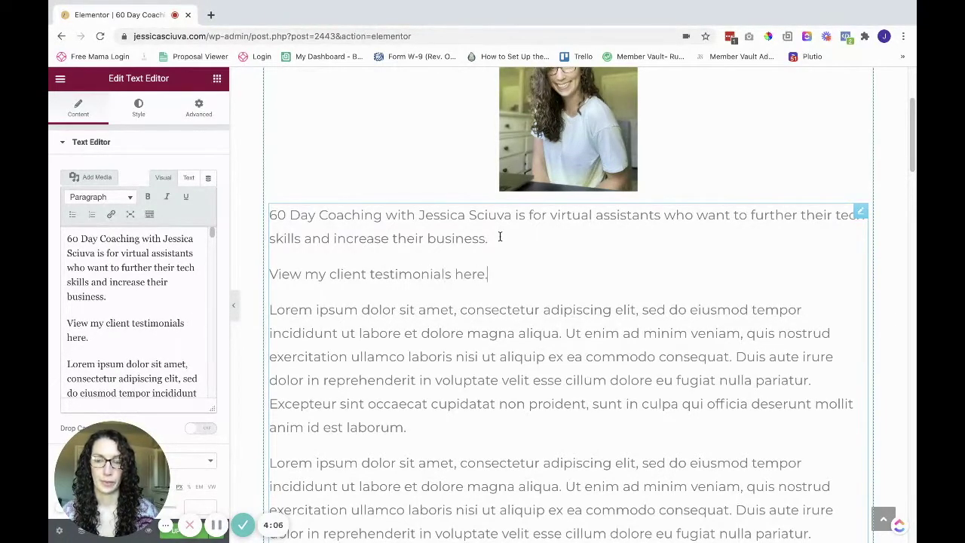
left_click_drag(505, 274, 273, 276)
Set the CSS ID of the Testimonial widget at the end of the page to testimonials1
scroll(442, 334, "down", 10)
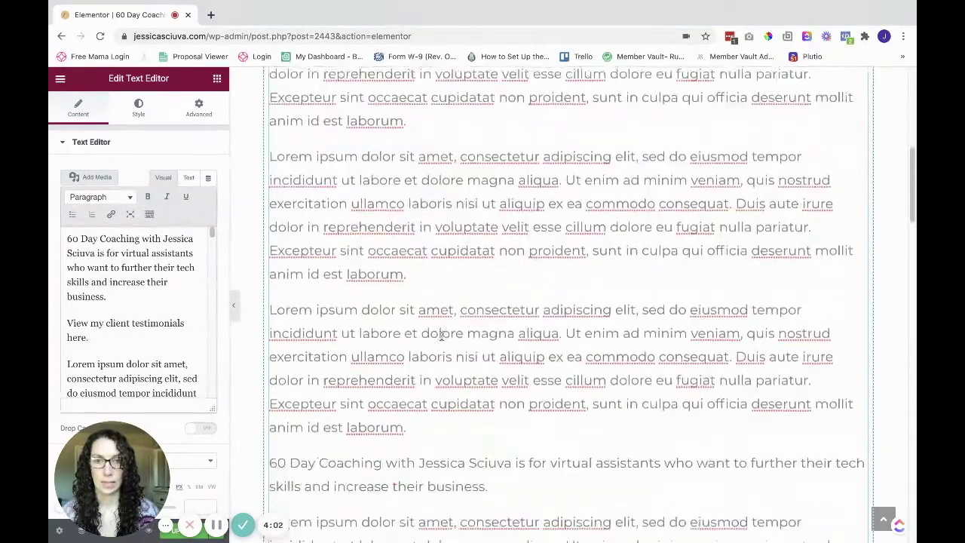
scroll(438, 344, "down", 3)
scroll(438, 344, "up", 5)
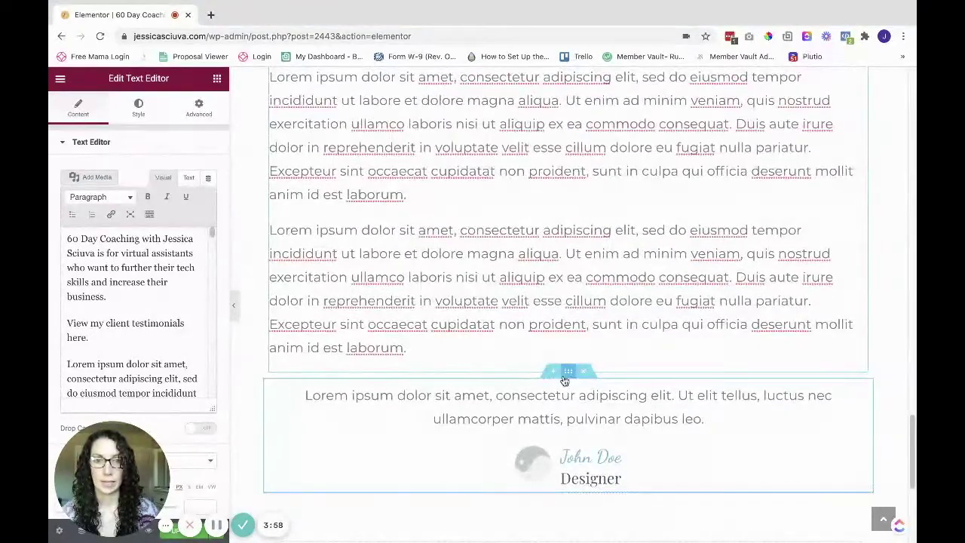
left_click(558, 396)
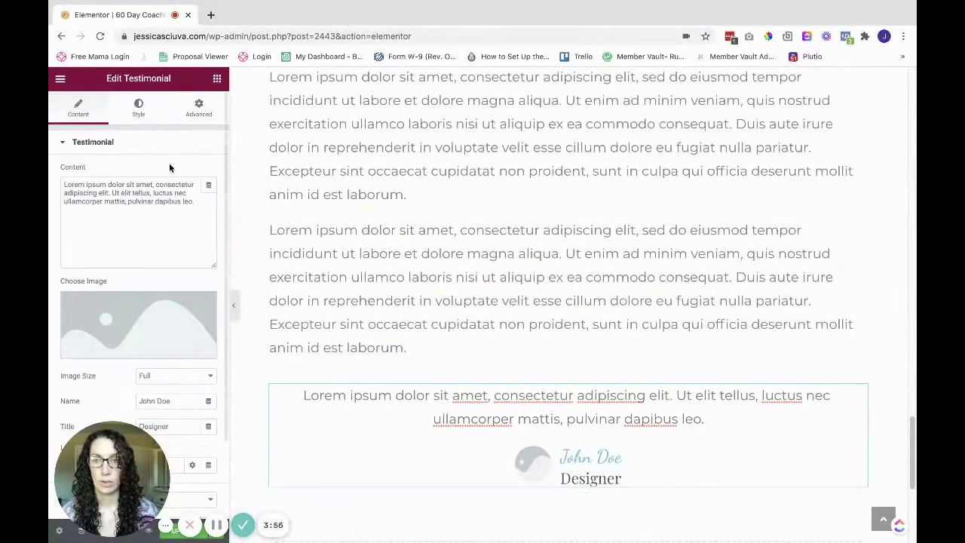
scroll(159, 193, "down", 3)
scroll(159, 193, "up", 3)
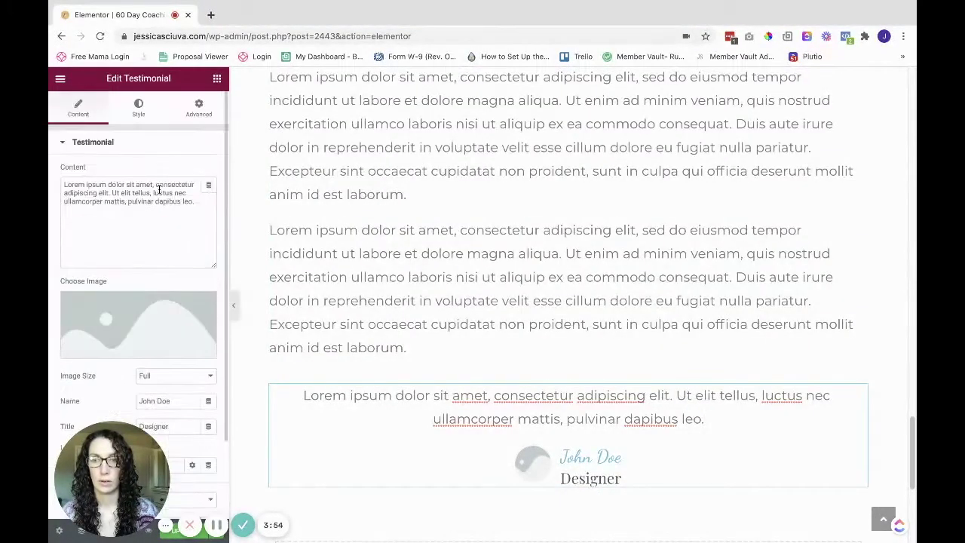
left_click(140, 113)
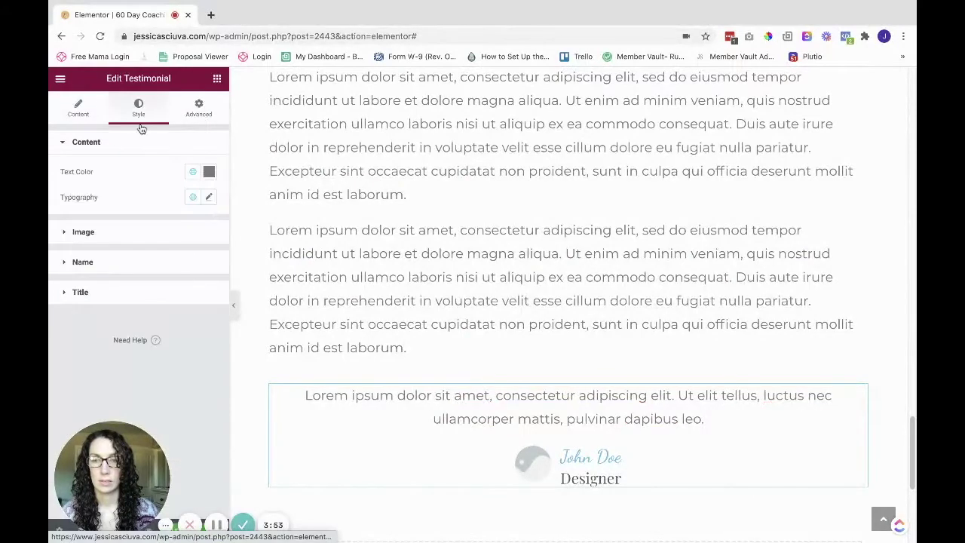
left_click(199, 105)
left_click(152, 316)
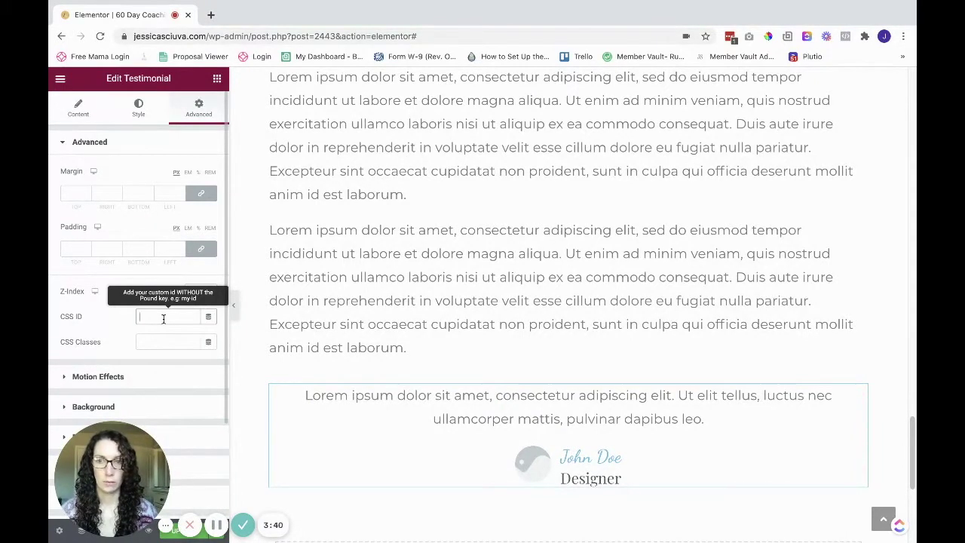
type("imonials1")
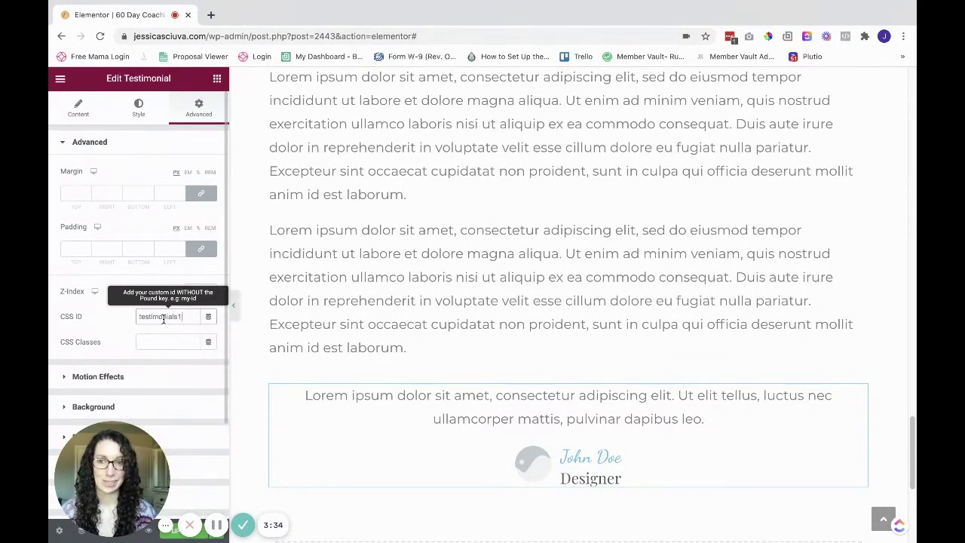
double_click(157, 316)
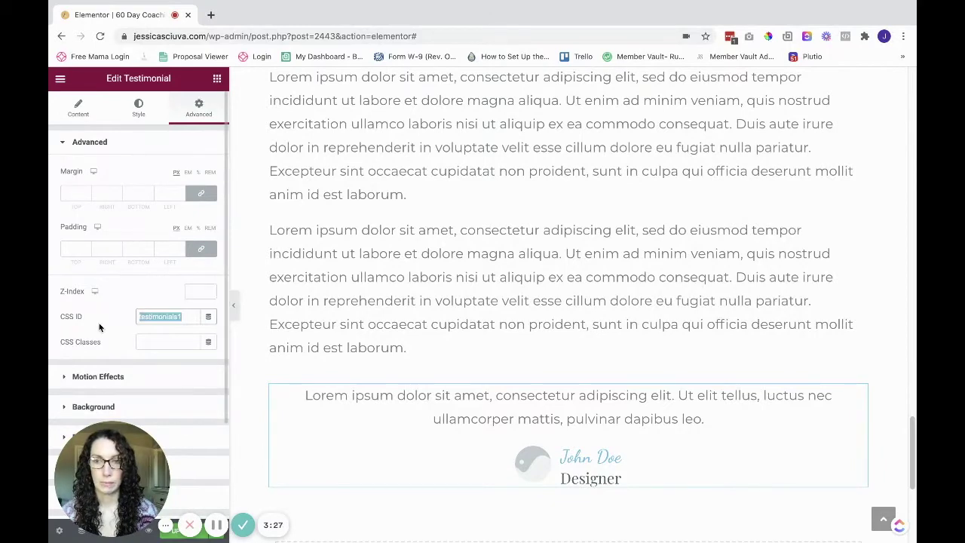
key("Left")
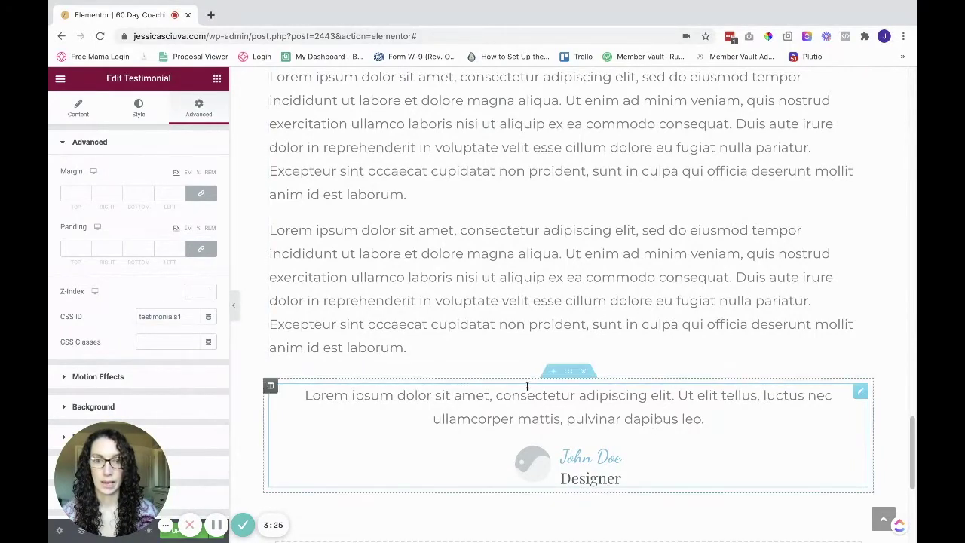
Open the link address entry for the whole line "View my client testimonials here." near the page's beginning
scroll(470, 301, "up", 5)
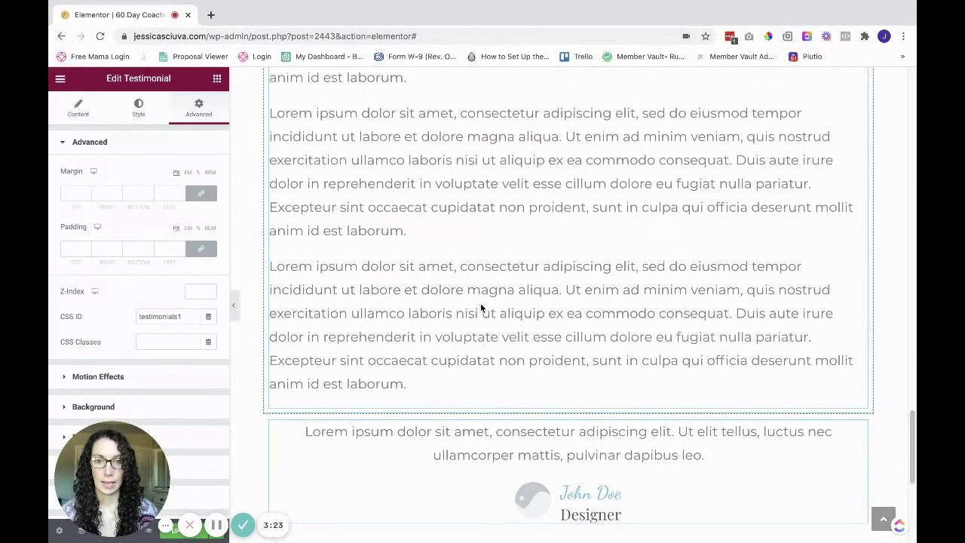
scroll(479, 308, "up", 10)
scroll(471, 303, "up", 10)
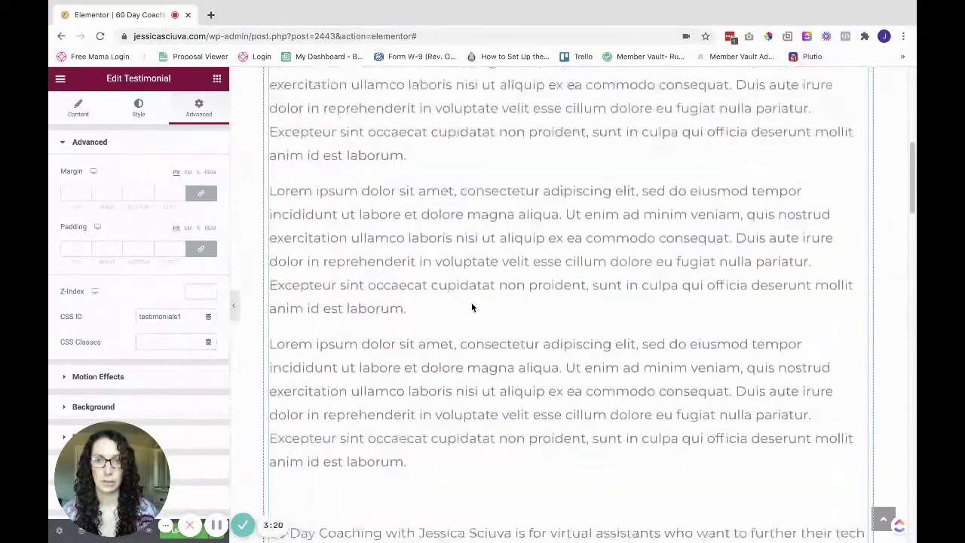
scroll(465, 307, "down", 3)
scroll(464, 307, "down", 1)
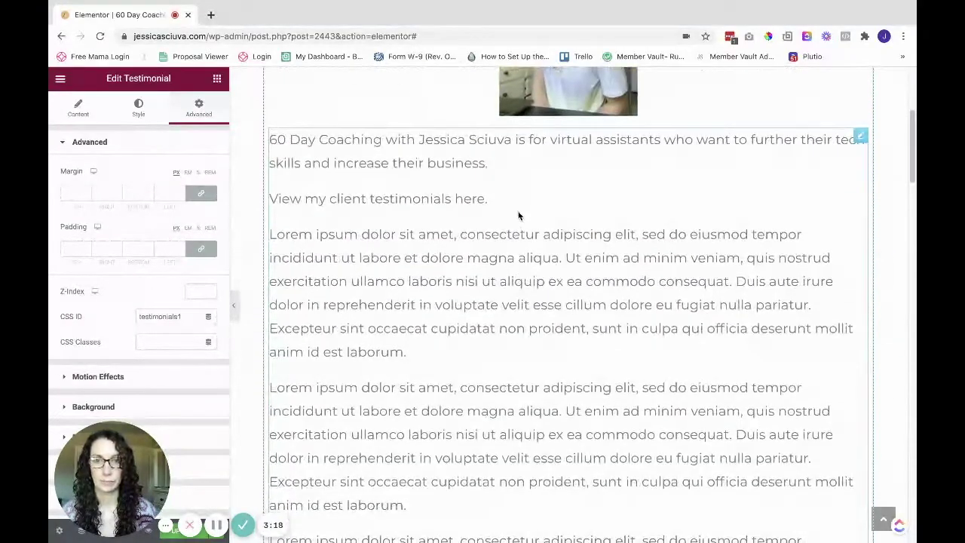
left_click(490, 200)
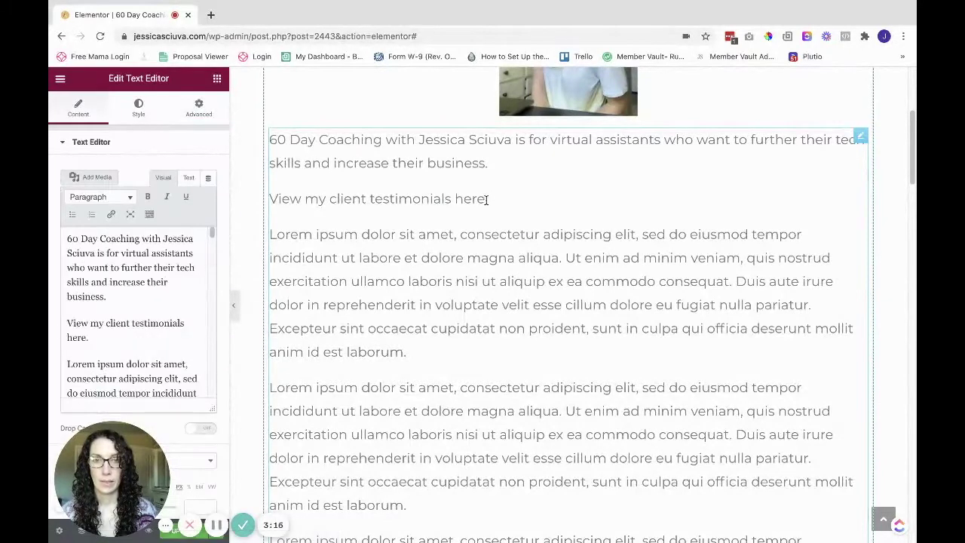
left_click_drag(489, 199, 265, 200)
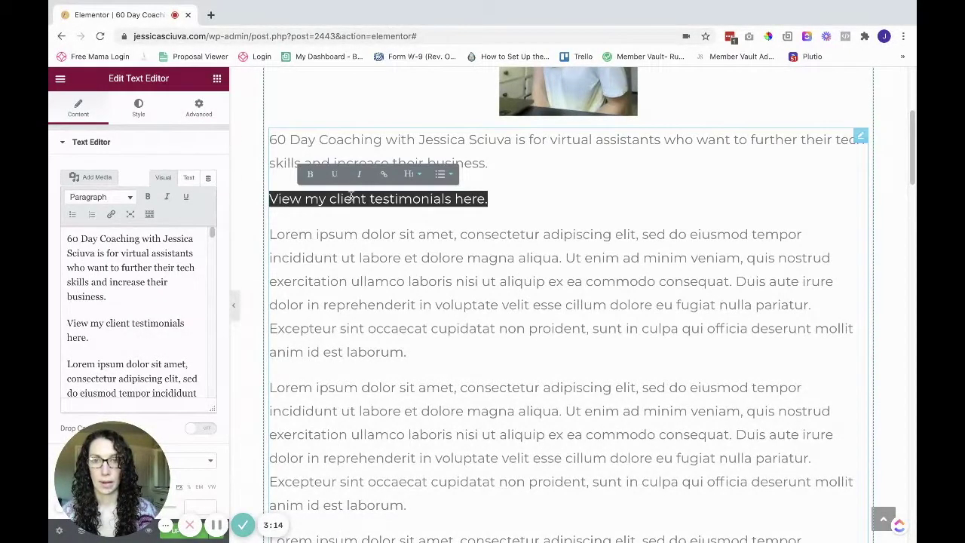
left_click(382, 180)
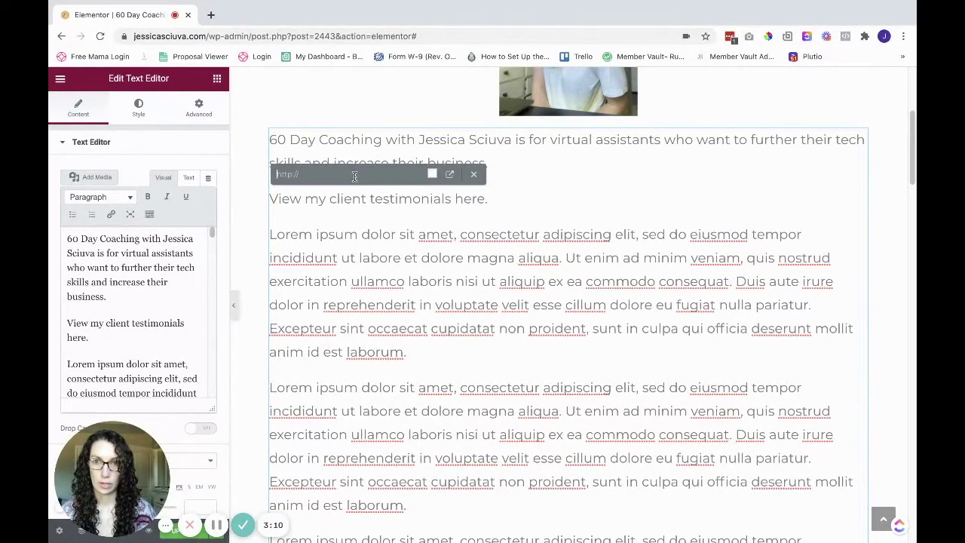
type("testimonials")
key("Home")
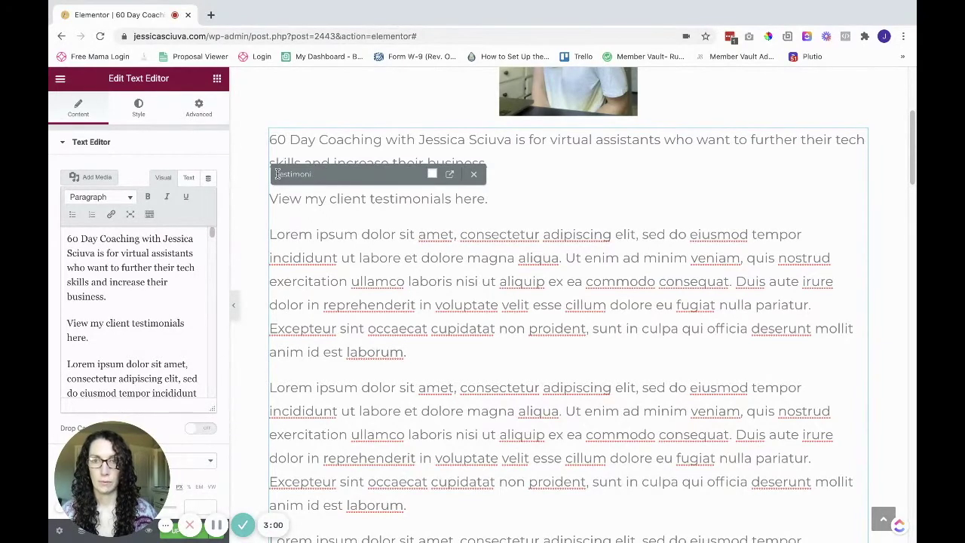
key("BackSpace")
key("BackSpace")
key("BackSpace")
key("BackSpace")
key("BackSpace")
key("BackSpace")
key("BackSpace")
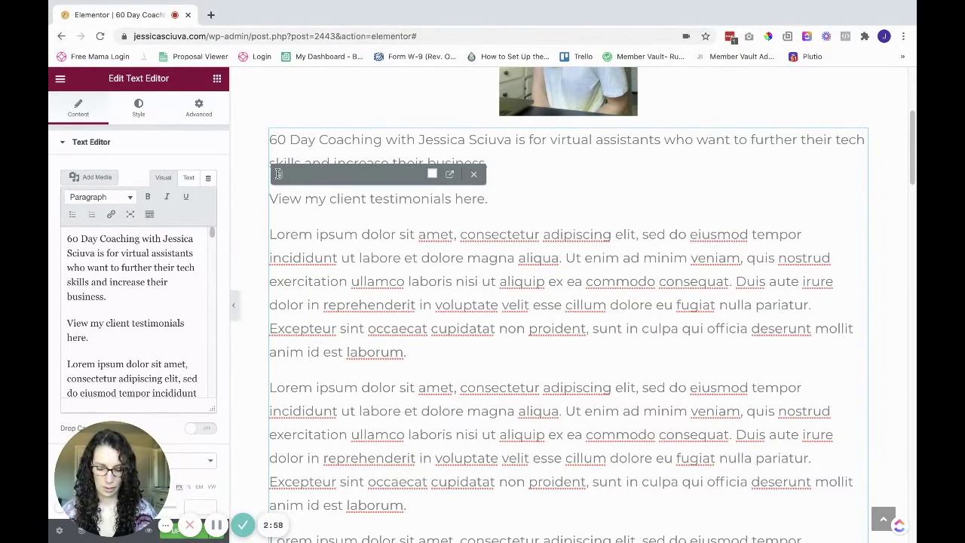
Link the line "View my client testimonials here." to the anchor #testimonials1
type("#testimonials")
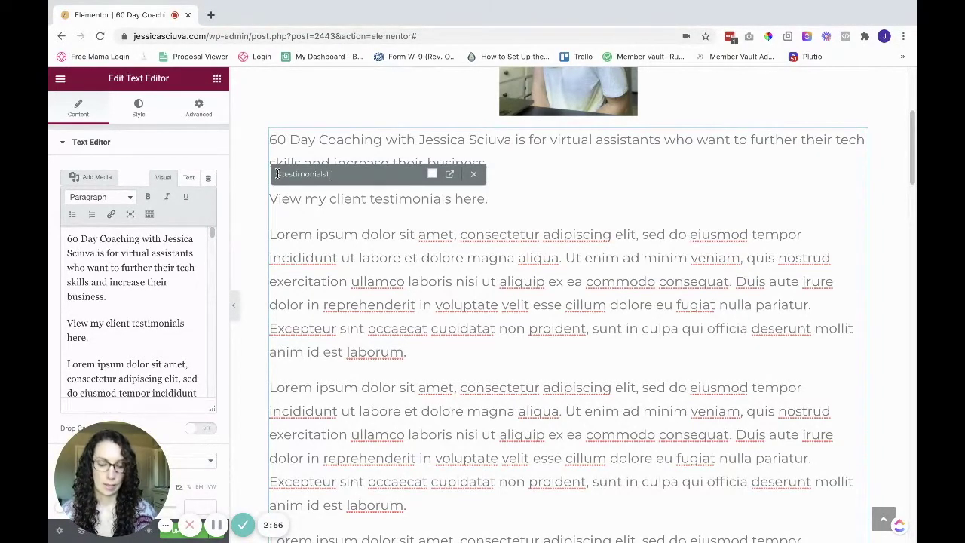
key("Return")
left_click(349, 281)
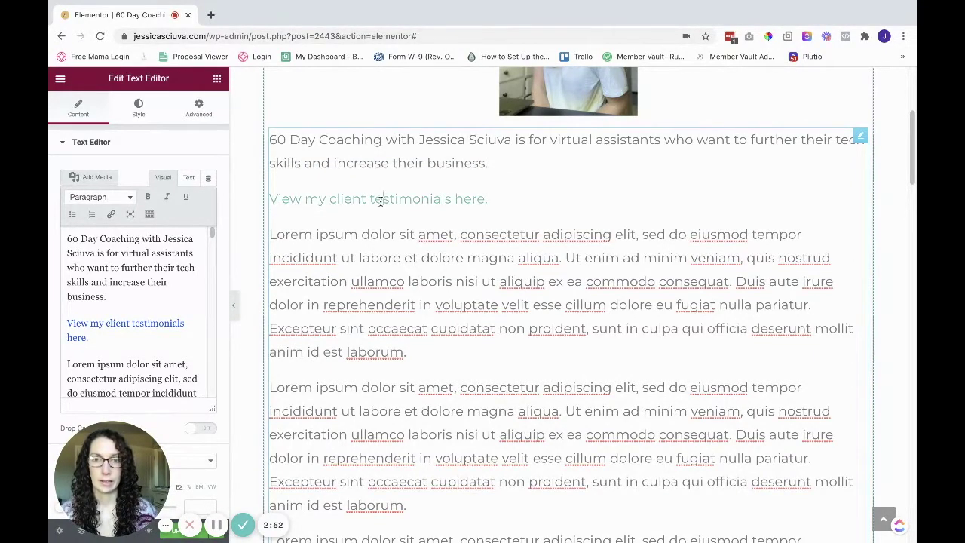
scroll(380, 200, "down", 10)
scroll(379, 200, "up", 3)
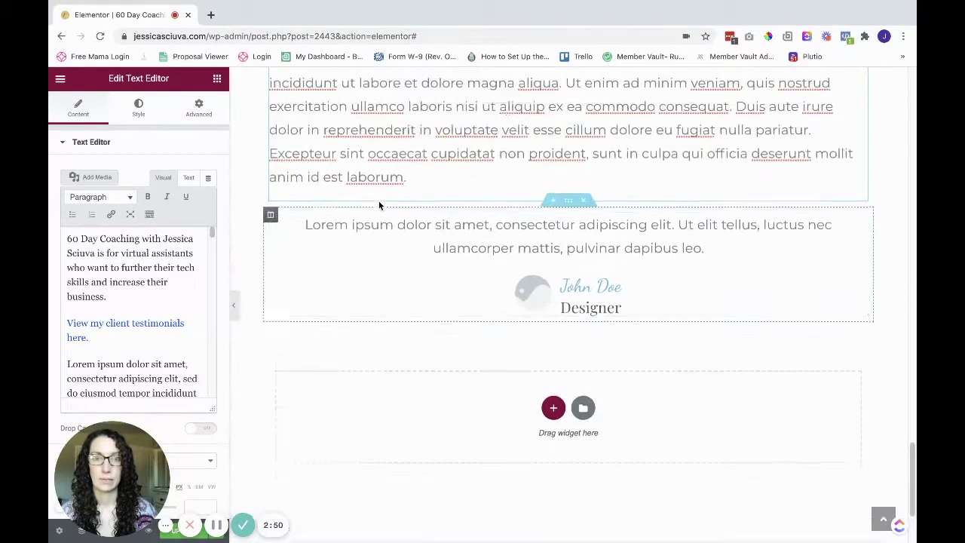
scroll(378, 201, "up", 2)
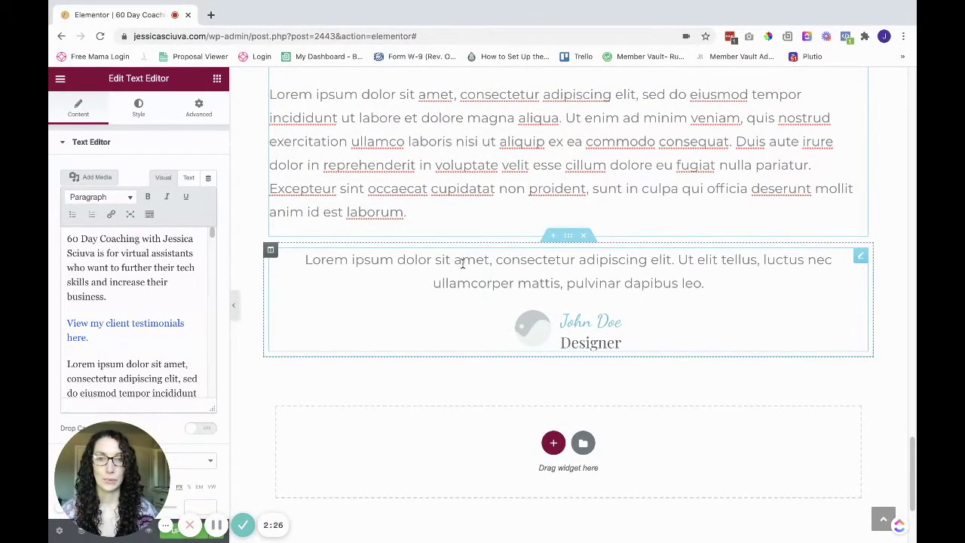
scroll(460, 264, "up", 15)
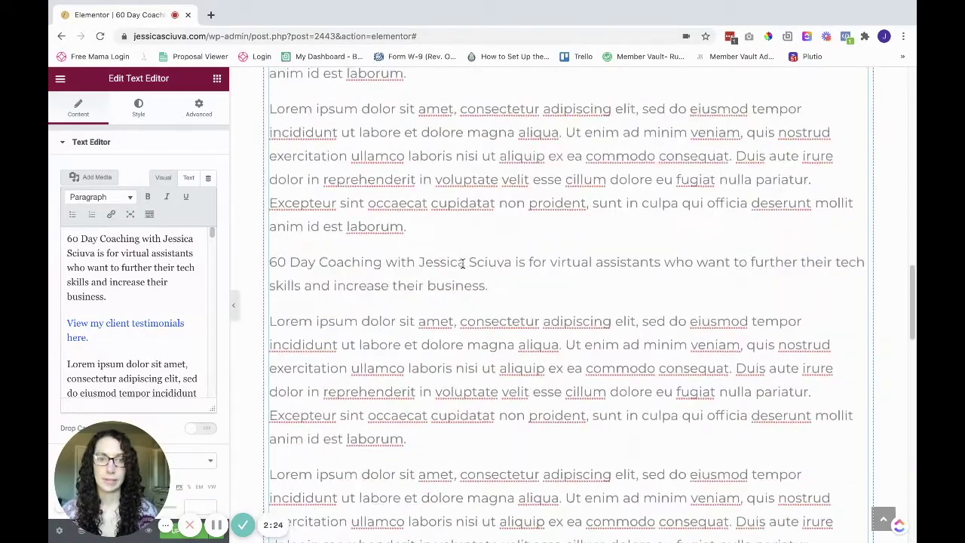
scroll(450, 265, "down", 3)
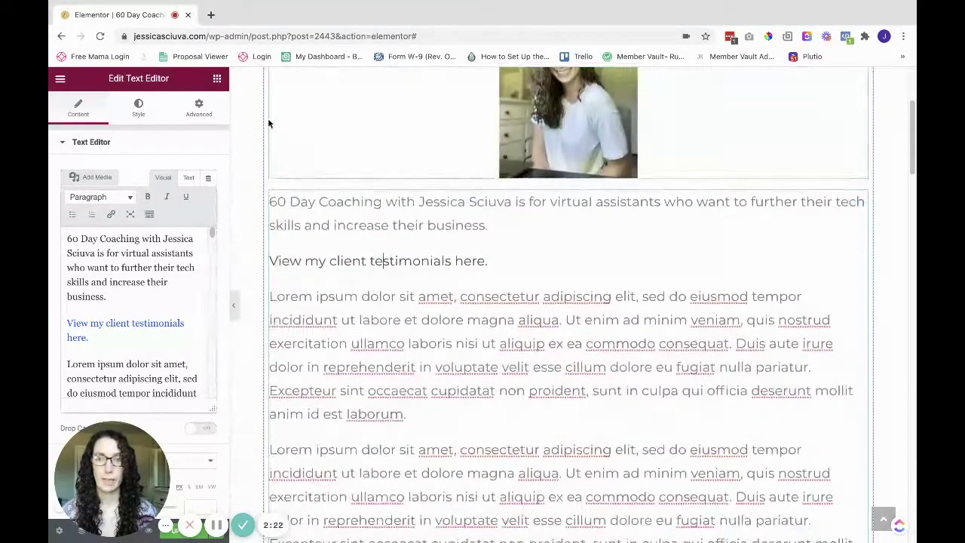
Add a Button widget between the photo and the introductory sentence and set its link to #testimonials1
left_click(216, 78)
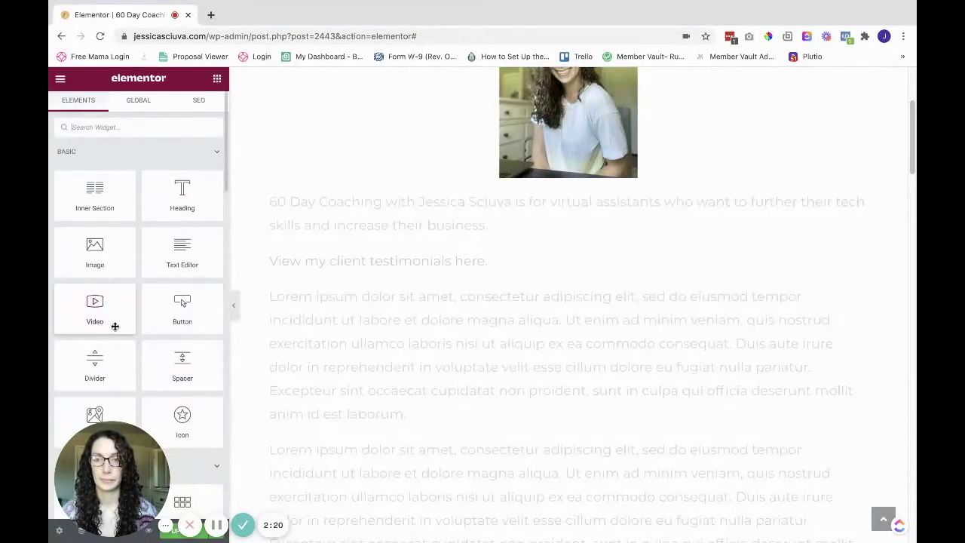
left_click_drag(186, 301, 468, 191)
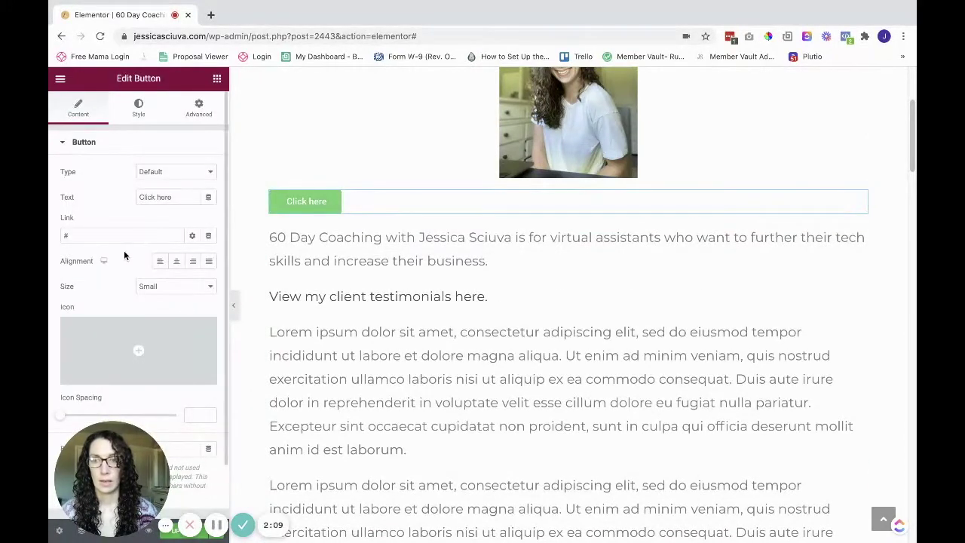
left_click(99, 234)
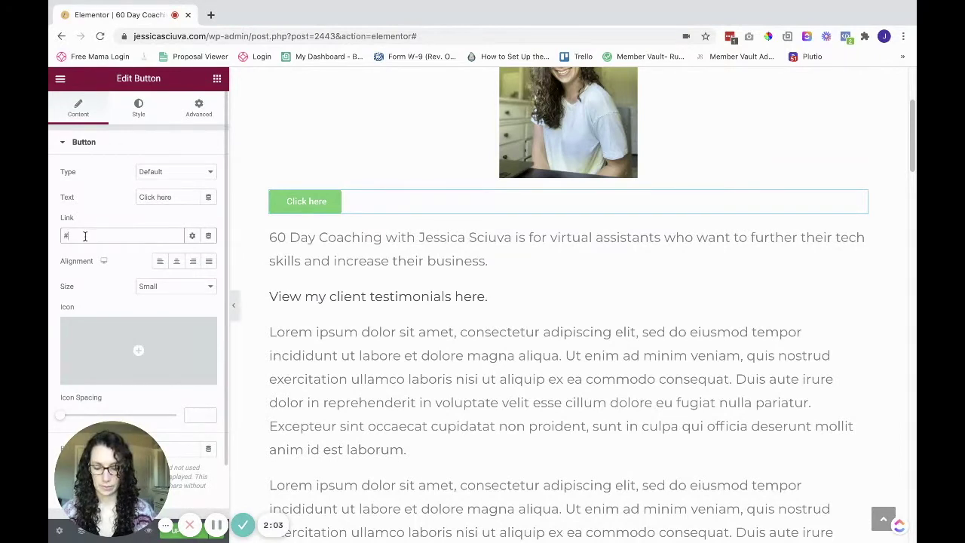
type("testimonials1")
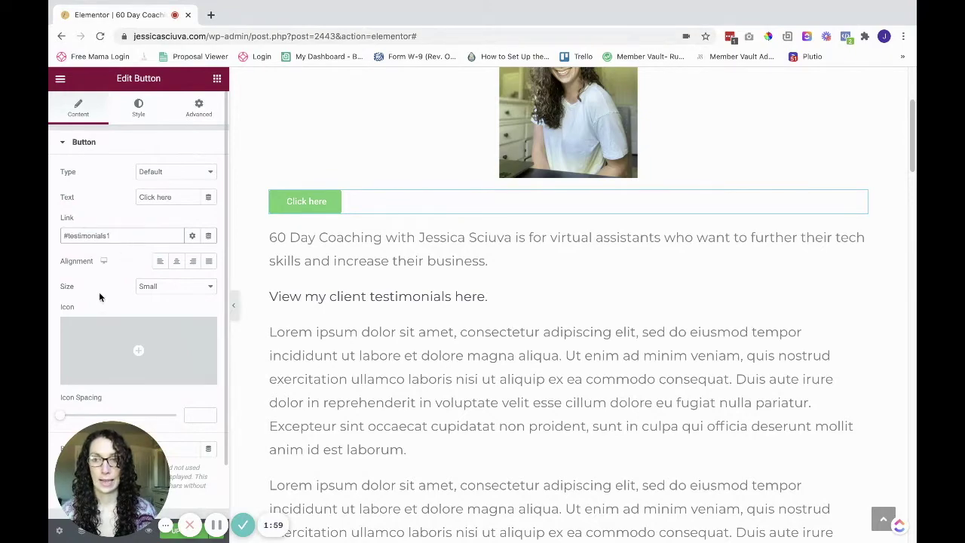
scroll(105, 332, "down", 2)
scroll(325, 206, "down", 15)
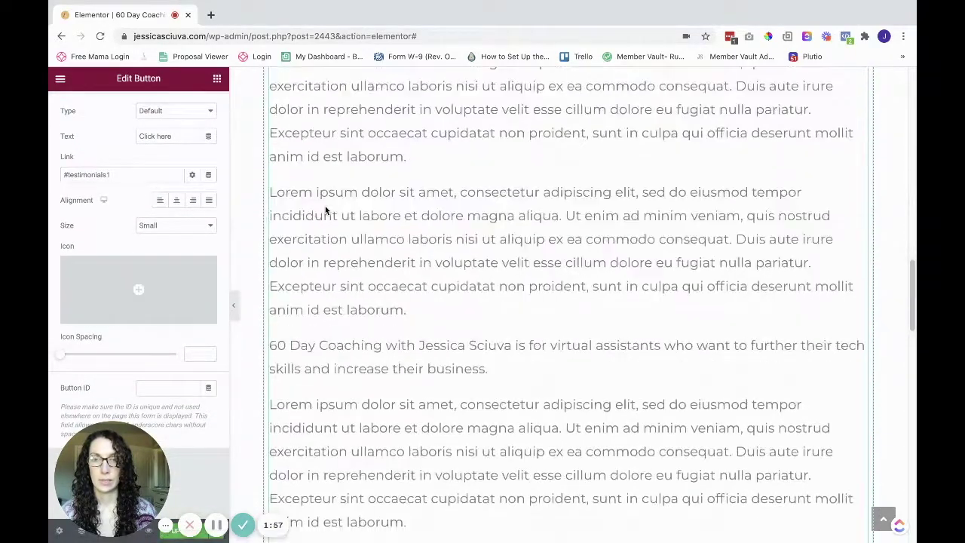
scroll(546, 270, "up", 5)
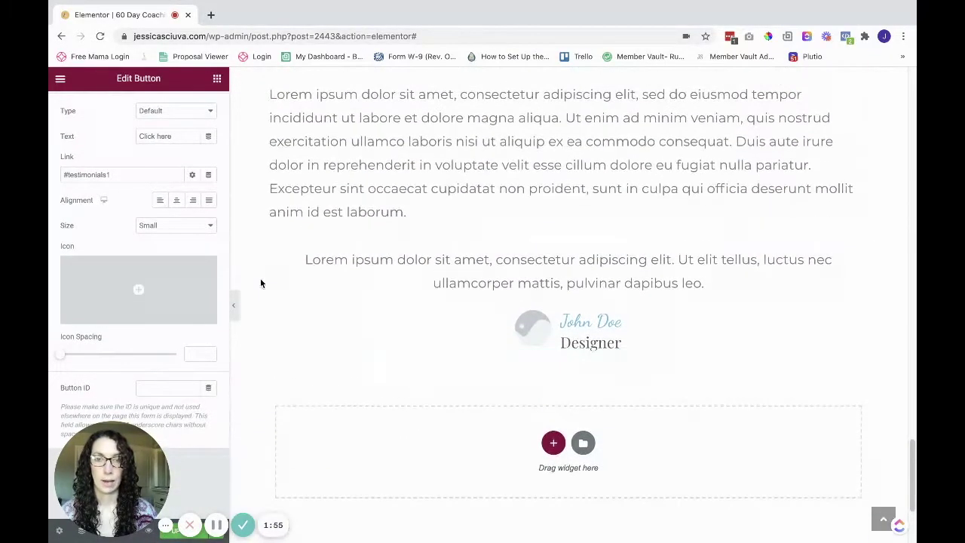